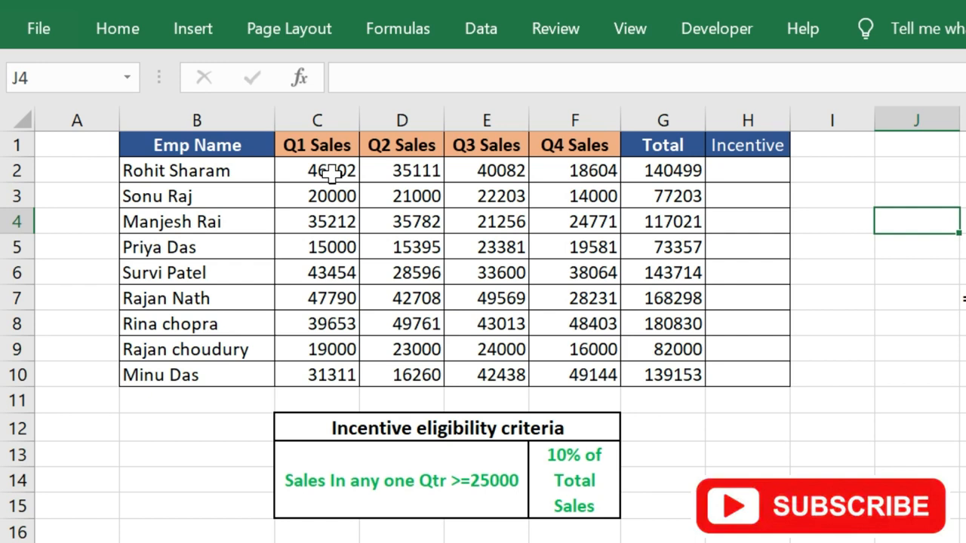
- Review the first employee's quarterly sales from Q1 to Q4 in cells C2 to F2
click(332, 173)
click(384, 172)
click(500, 172)
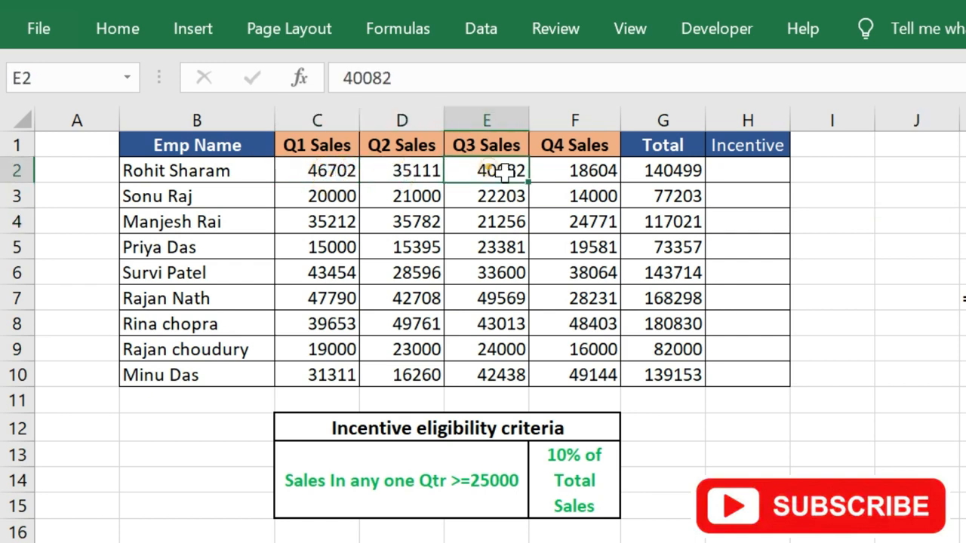
click(566, 171)
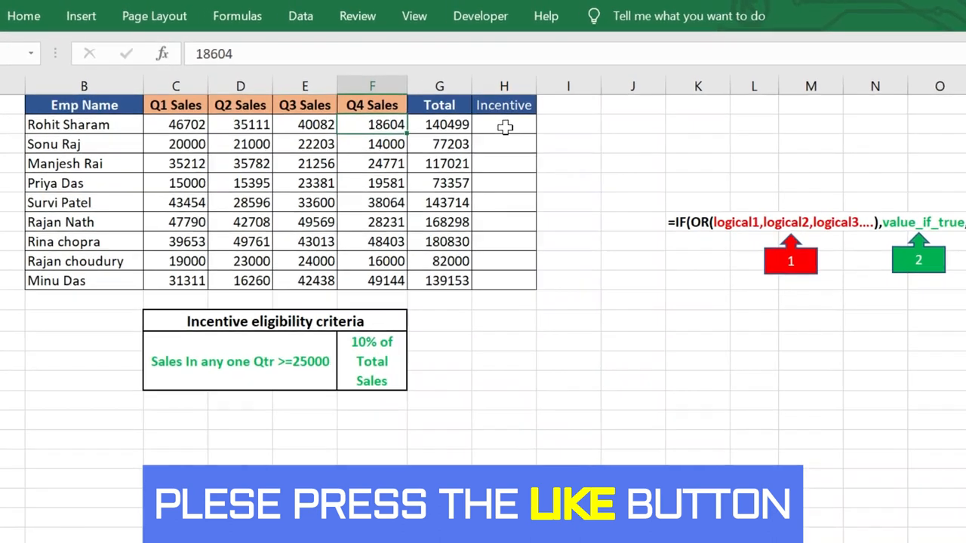
- Start an IF formula with a nested OR in Incentive cell H2, using C2>=25000 as the first condition
click(454, 112)
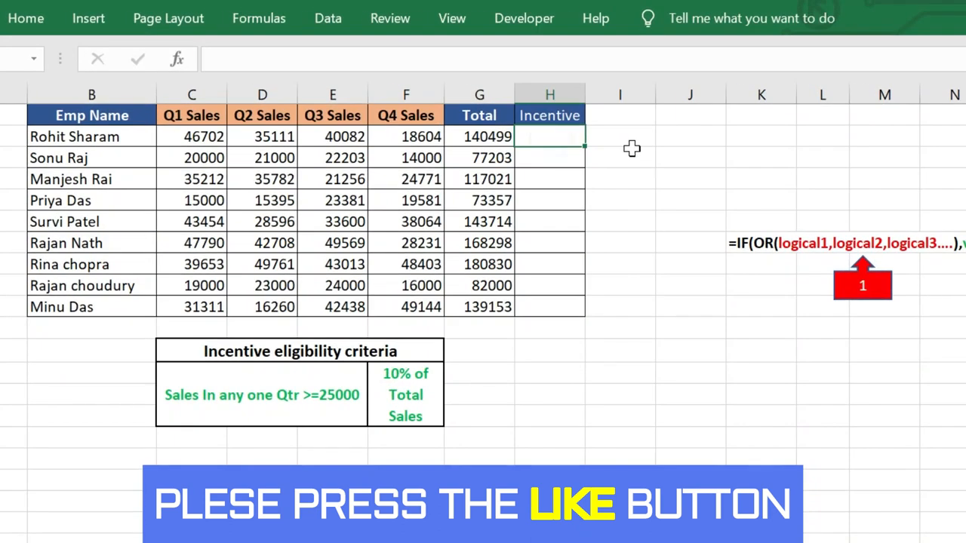
text(=)
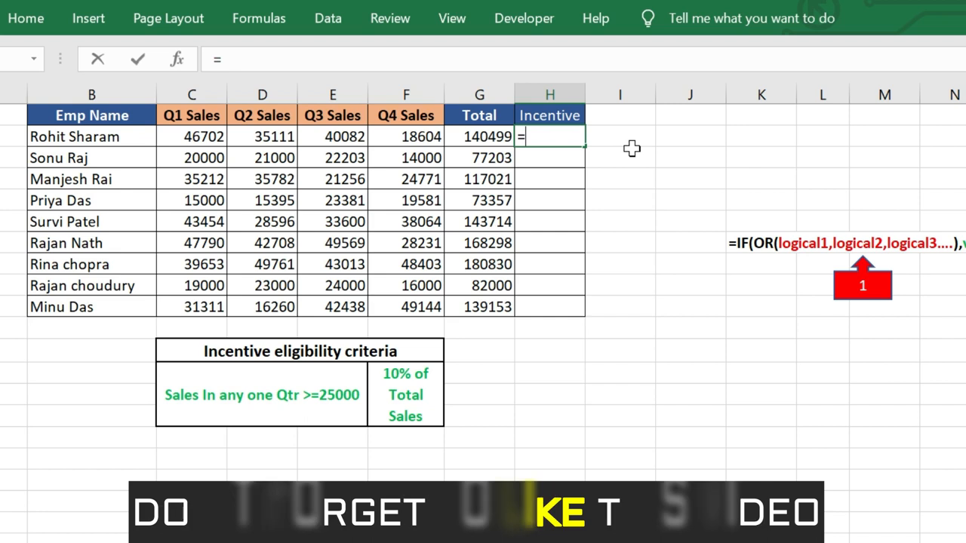
text(if()
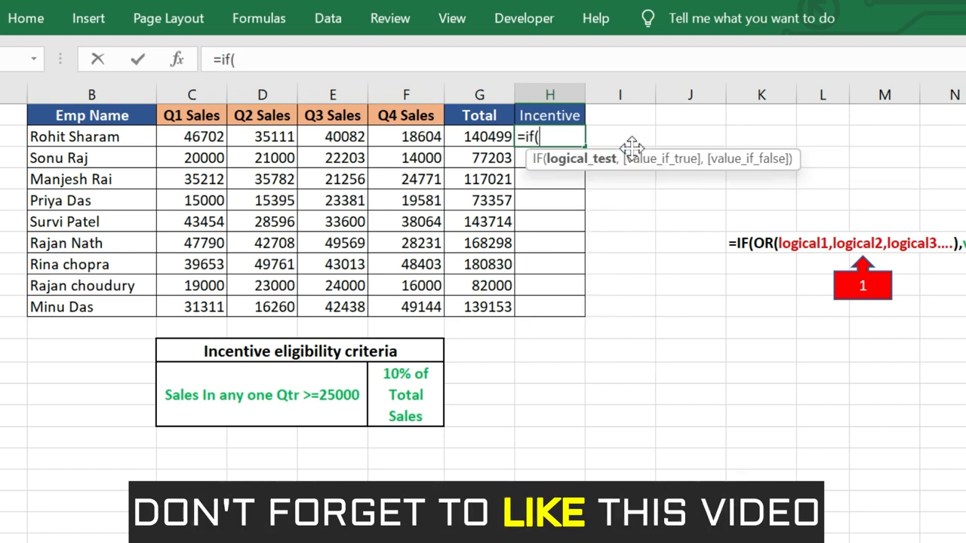
text(OR)
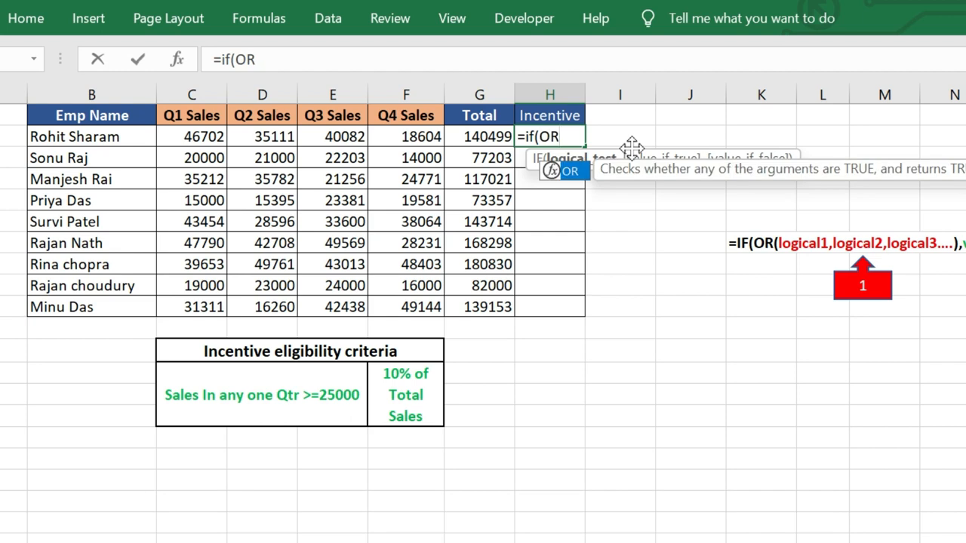
text(()
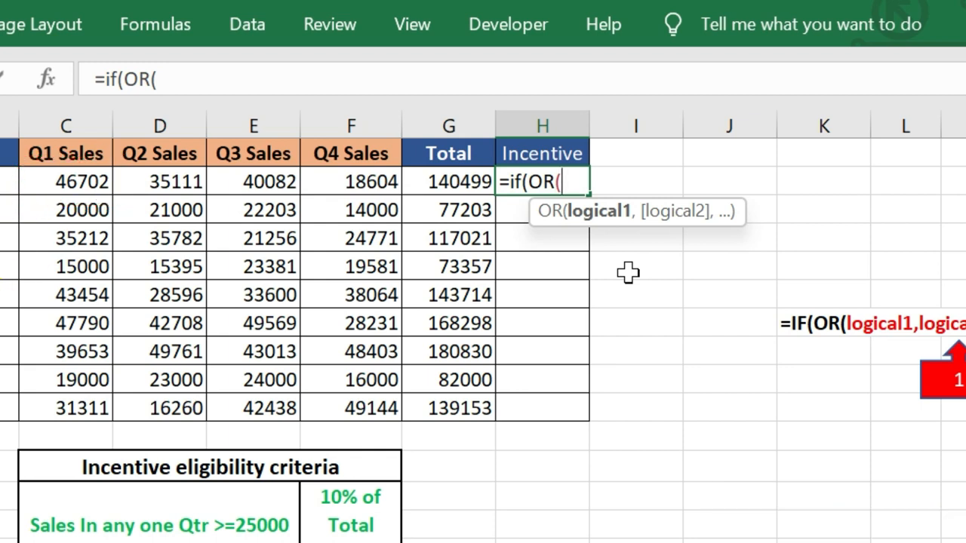
click(68, 188)
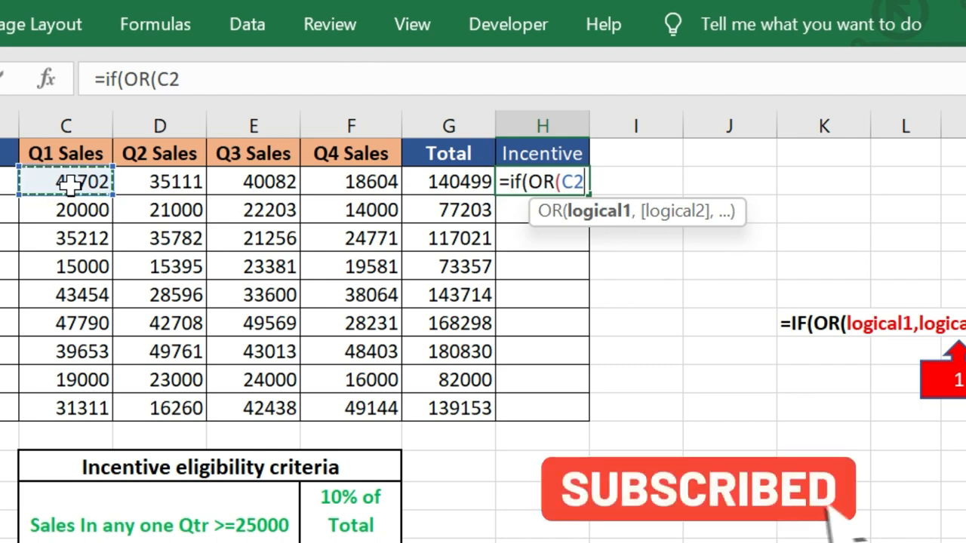
text(>=25000,)
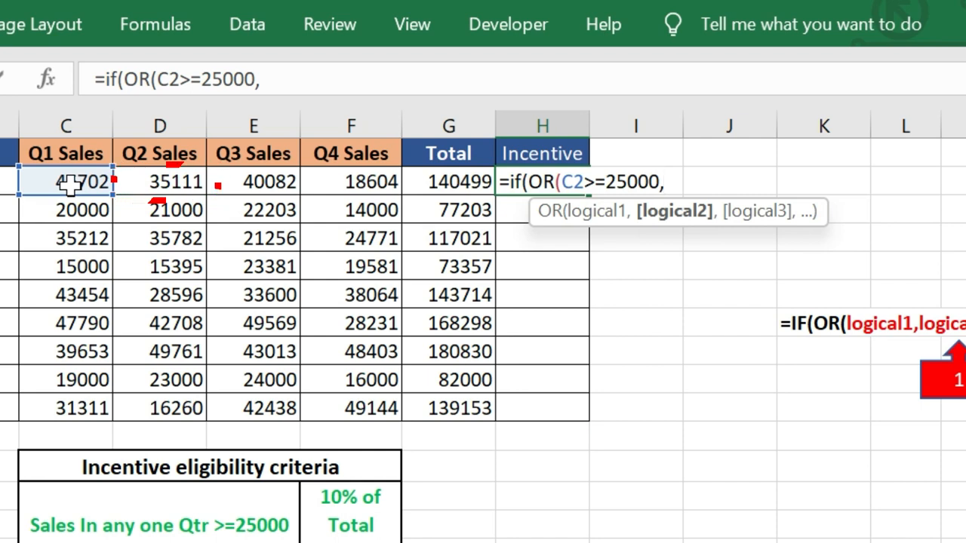
- Add D2>=25000 and E2>=25000 as the second and third OR conditions in the H2 formula
click(158, 181)
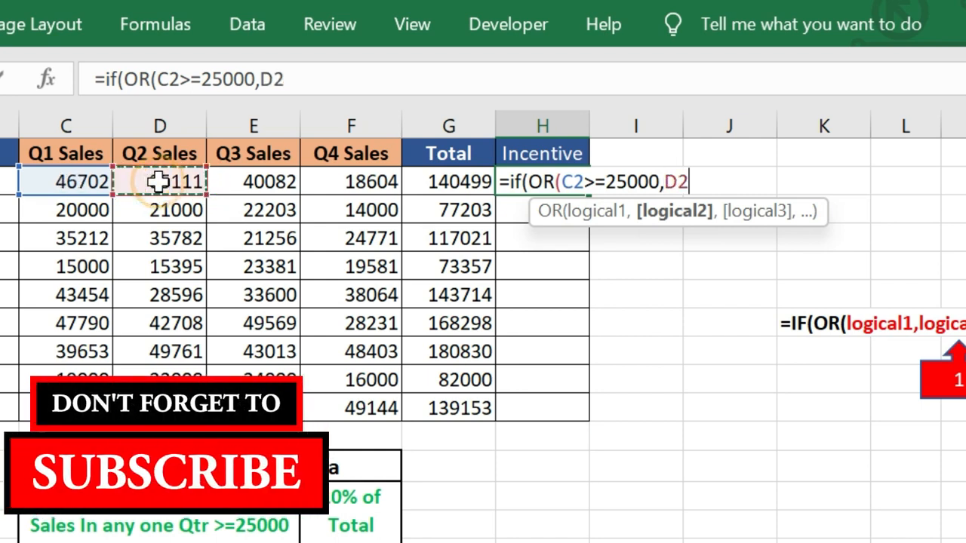
text(>=25000)
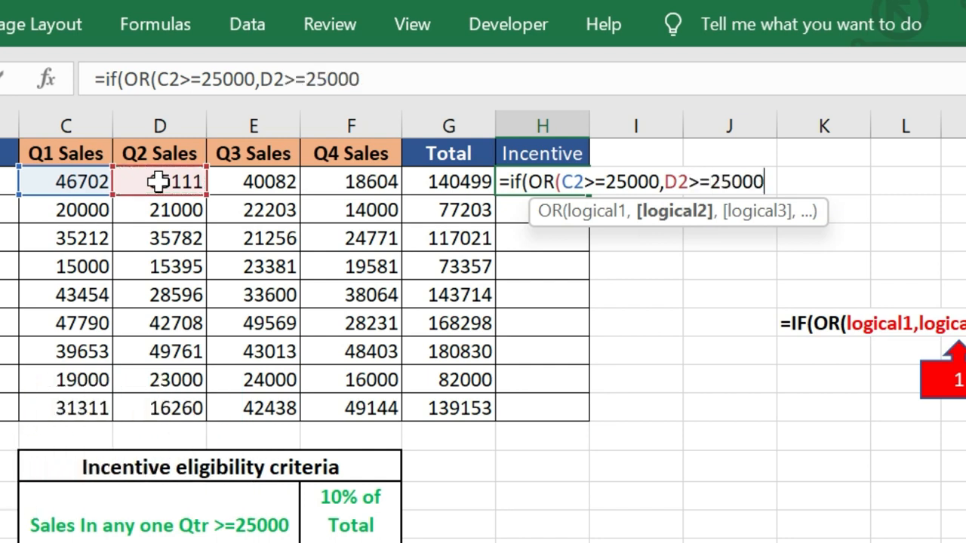
text(,)
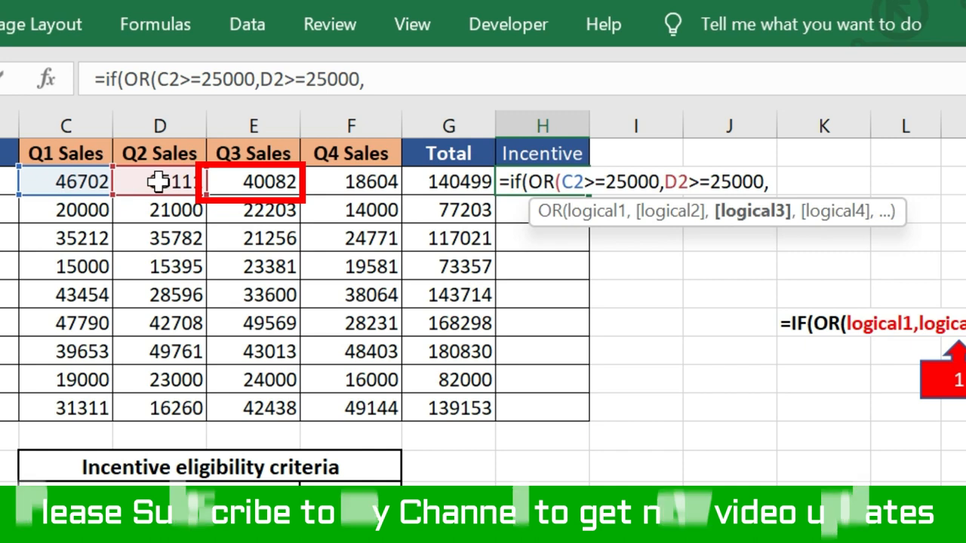
click(240, 187)
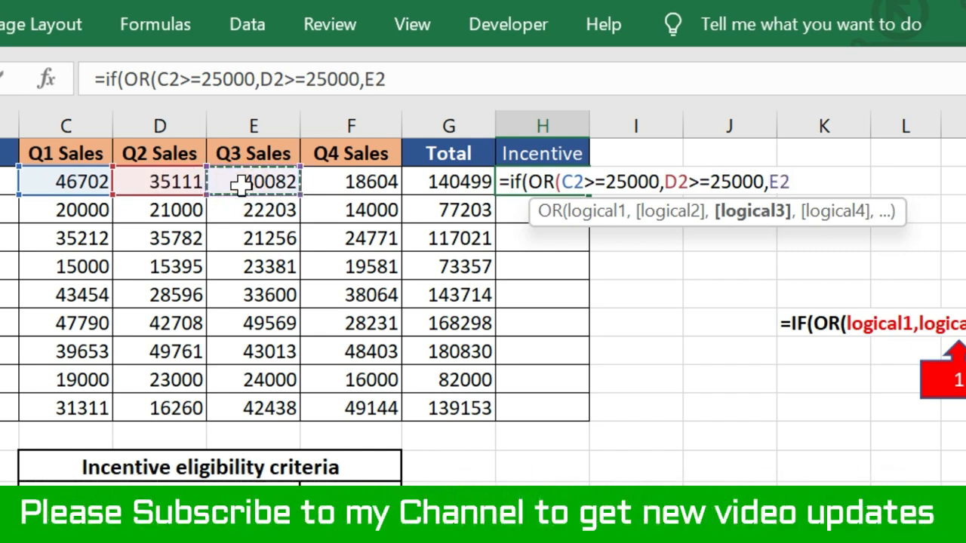
text(>)
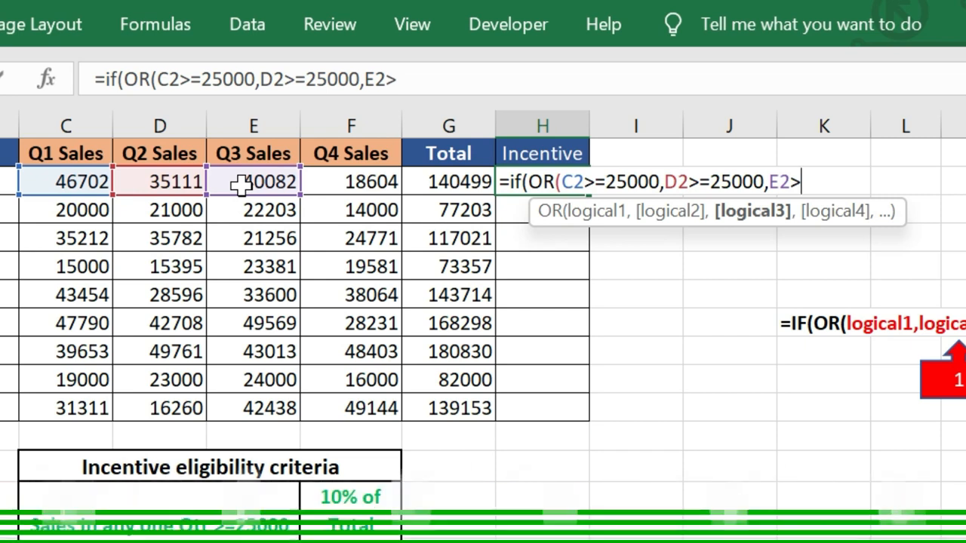
text(=25000)
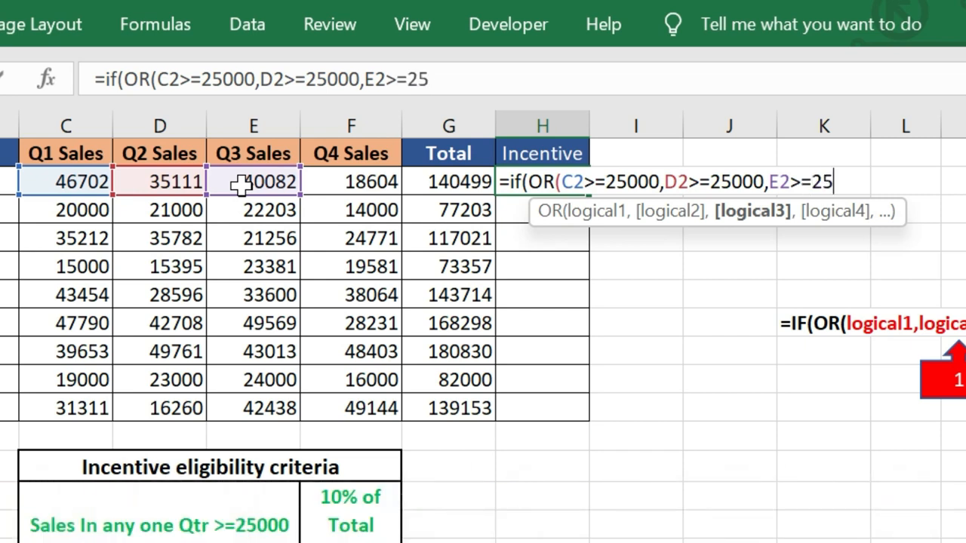
text(,)
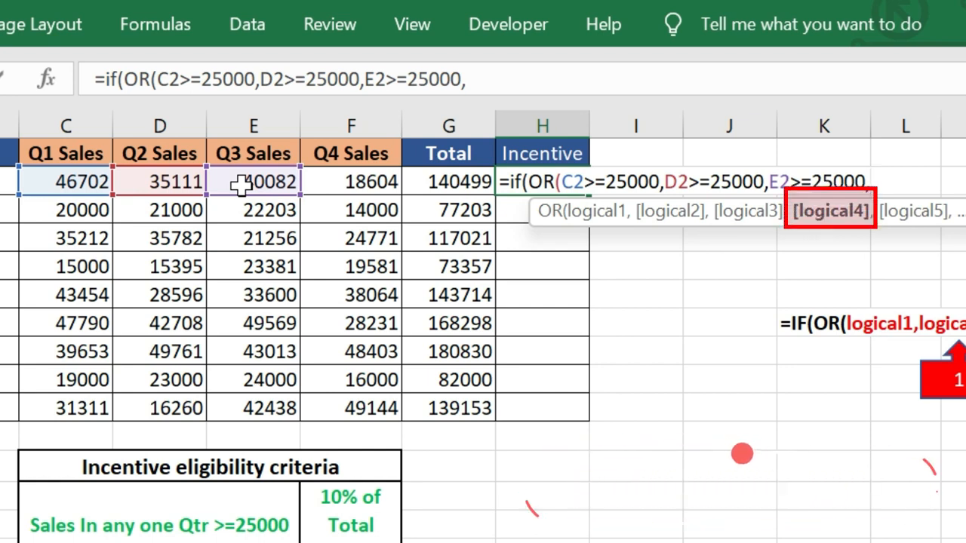
- Add F2>=25000 as the fourth condition and close the OR function, continuing to the IF's true value
click(340, 183)
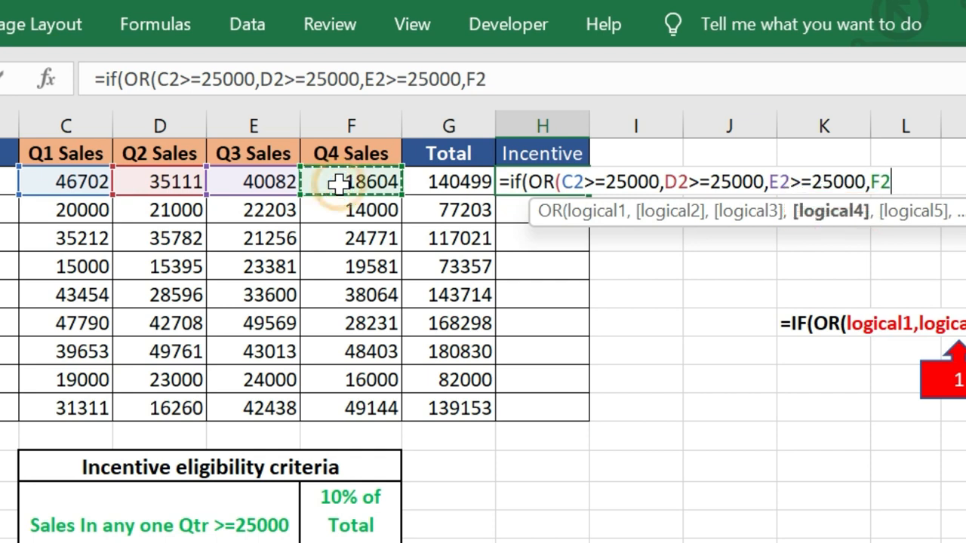
text(>=)
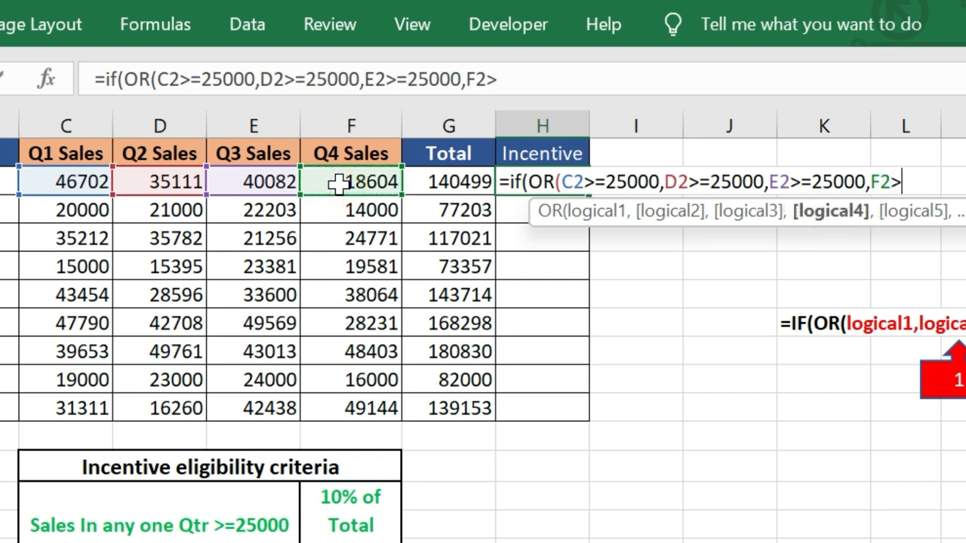
text(25000)
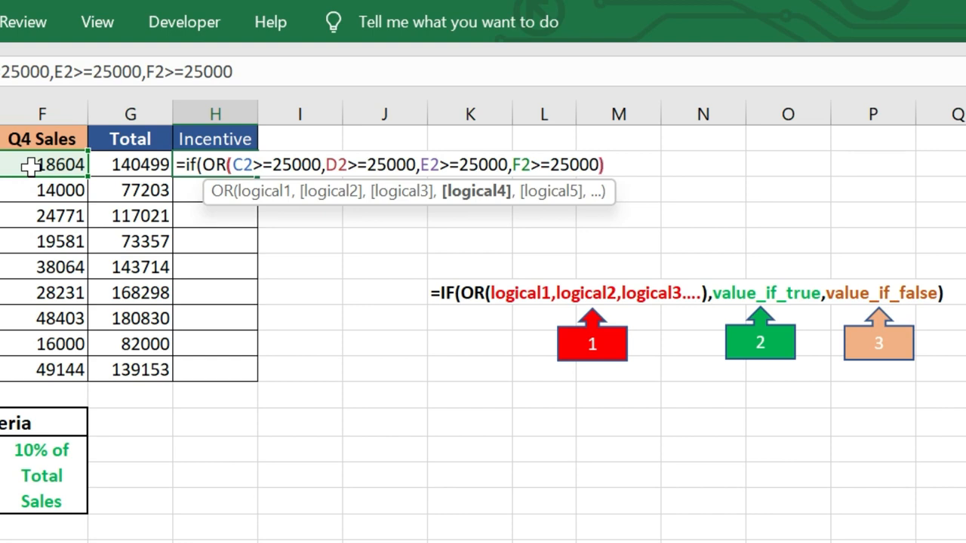
text())
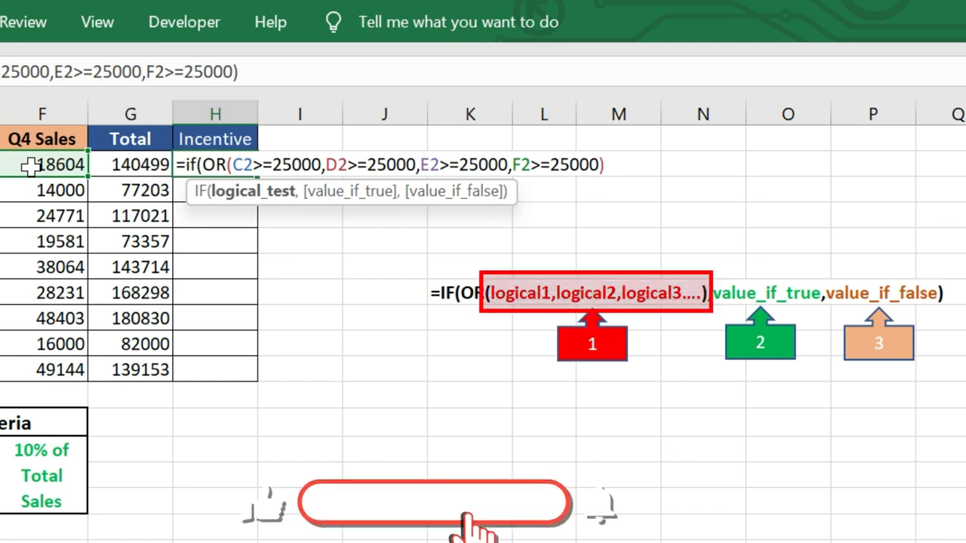
text(,)
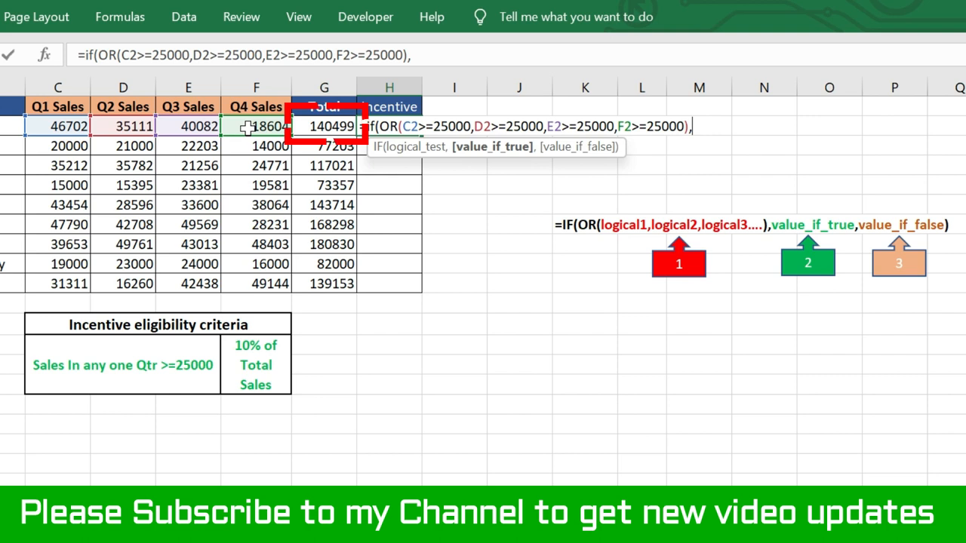
- Complete the H2 formula with G2*10% as the true value and "No Incentive" as the false value
click(317, 127)
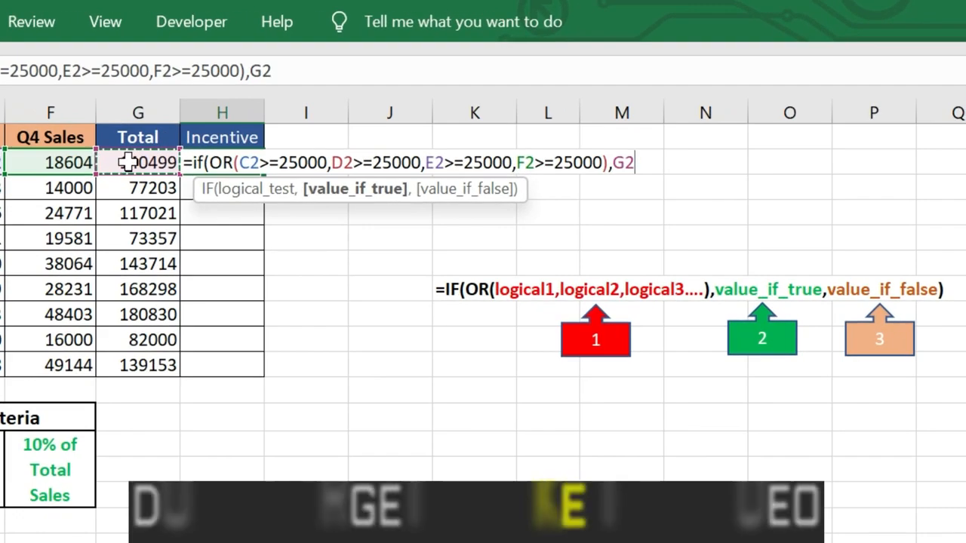
text(*10%)
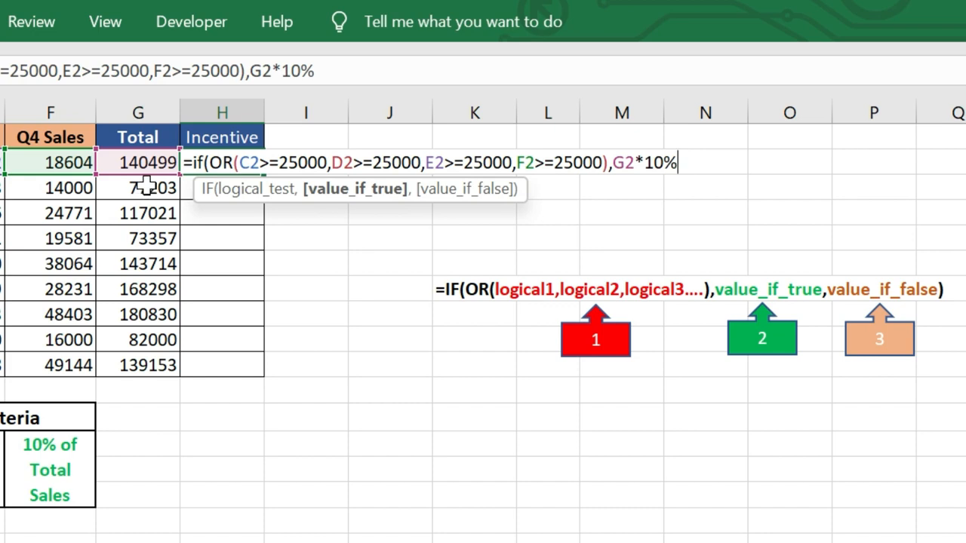
text(,)
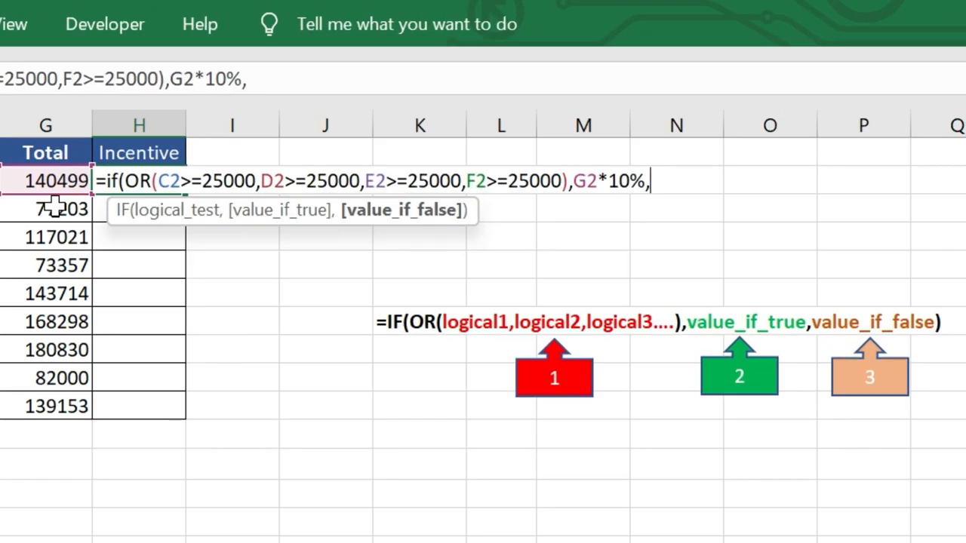
text("No Incentive")
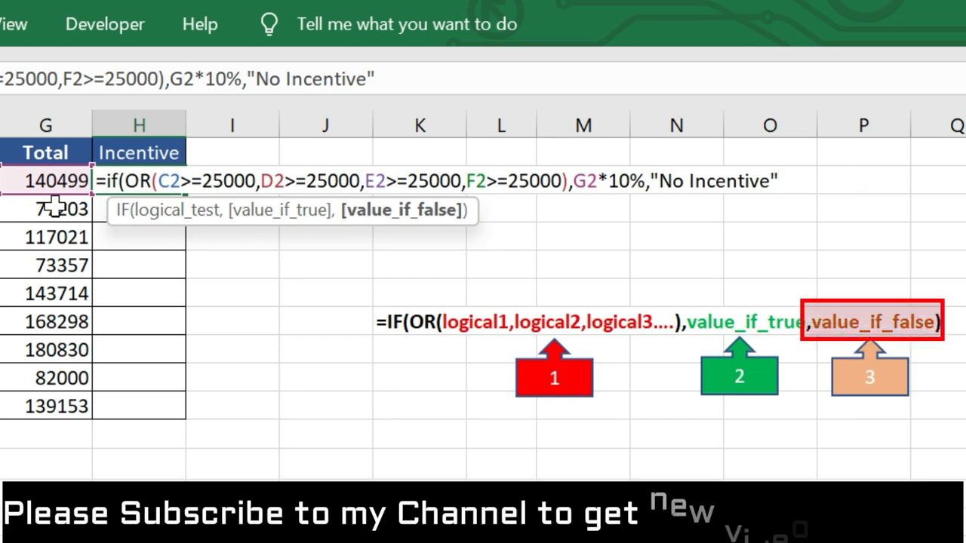
text())
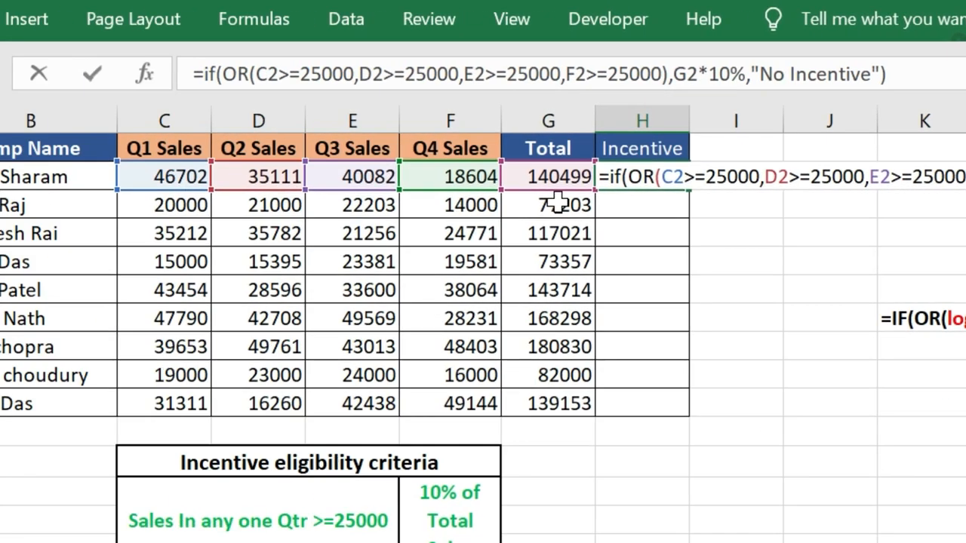
key(Return)
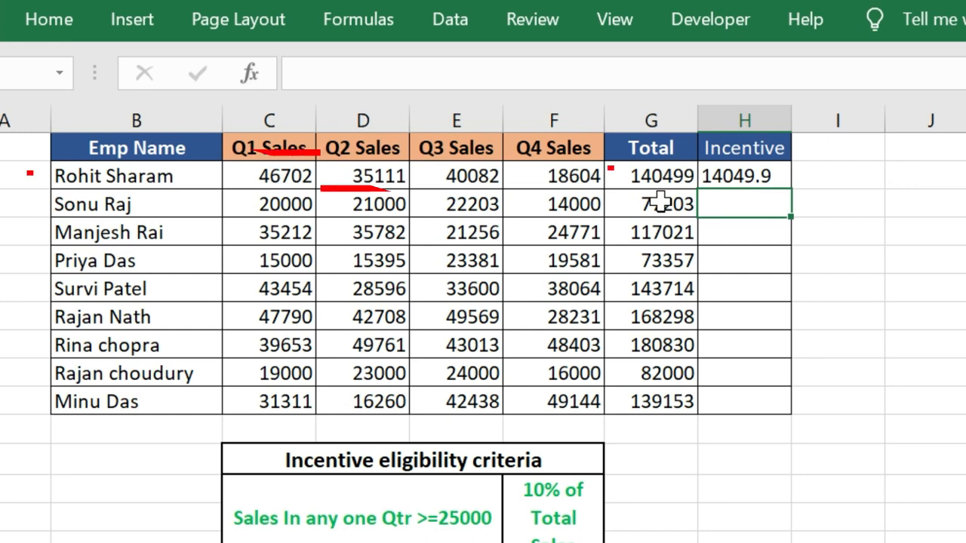
- Check the first employee's quarterly sales in C2:F2 and the total in G2 against the incentive criteria
click(301, 175)
drag(306, 175, 528, 185)
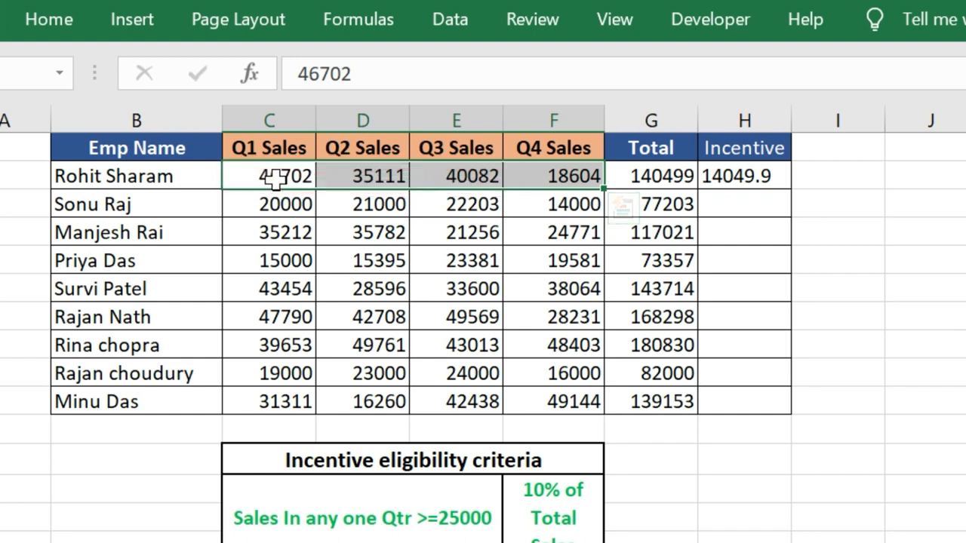
click(671, 181)
- Fill the incentive formula from H2 down the Incentive column to H10
click(724, 175)
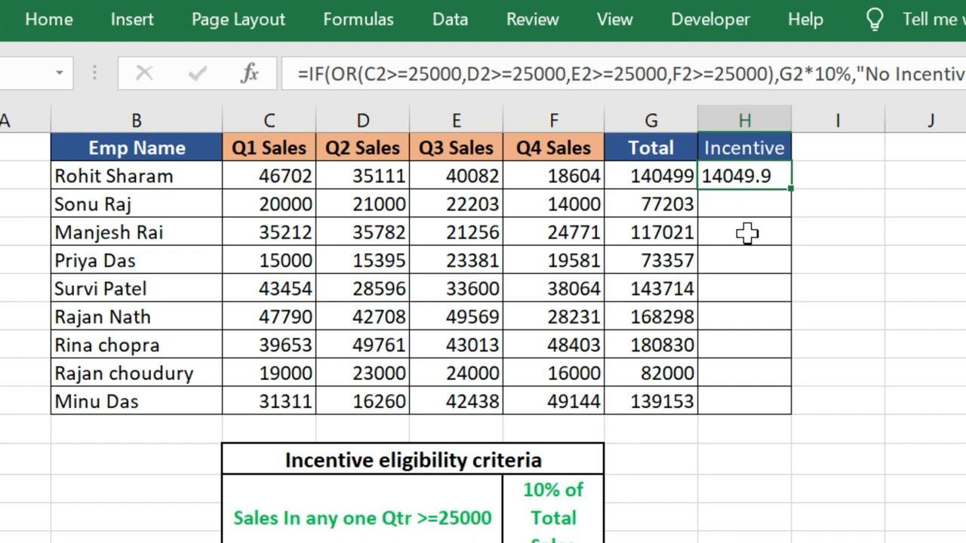
double_click(787, 195)
click(879, 227)
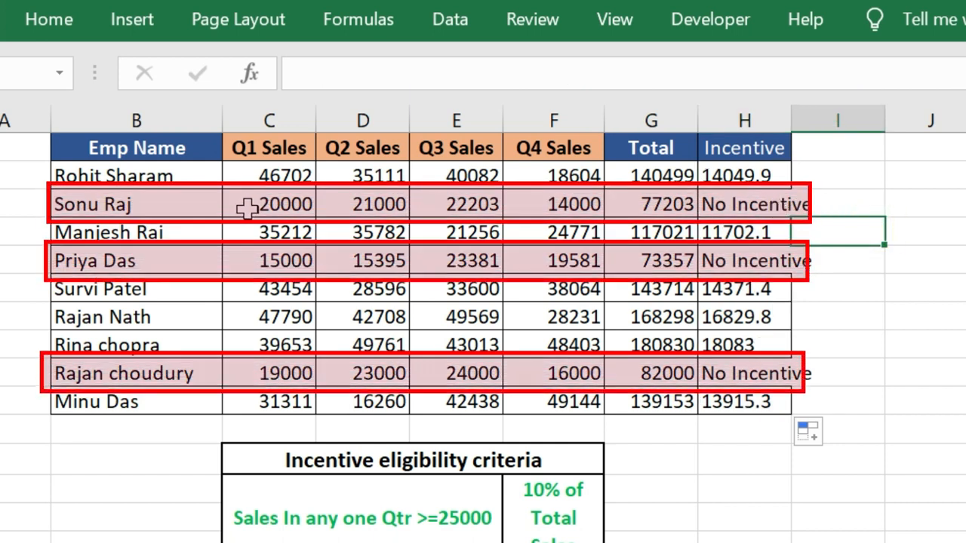
- Examine the quarterly sales in C3:F3 and C5:F5 and the incentive result in H5
drag(254, 205, 554, 206)
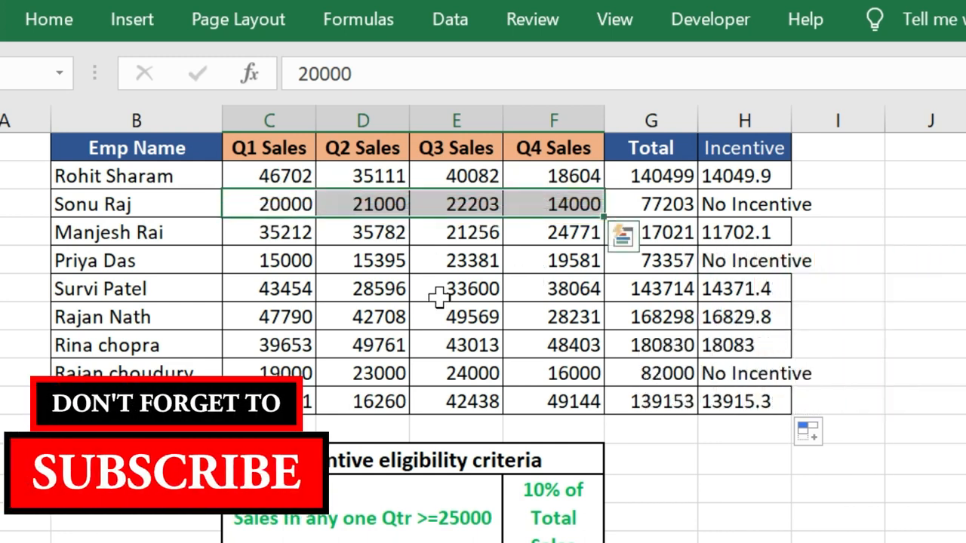
drag(370, 257, 562, 261)
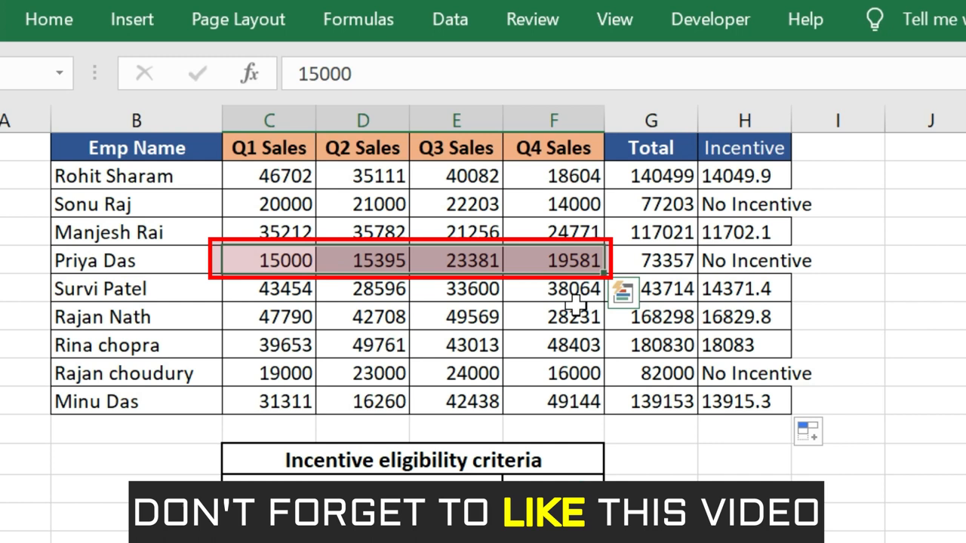
click(738, 260)
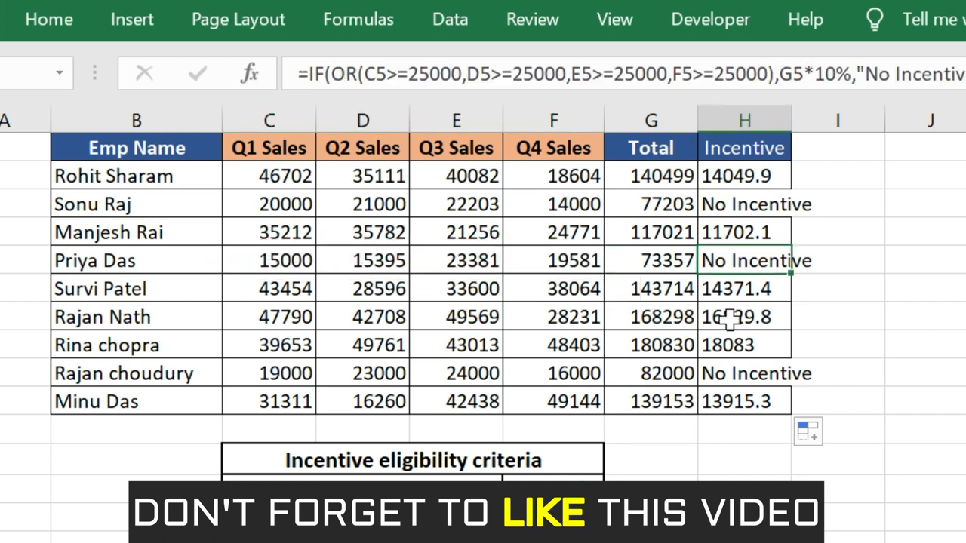